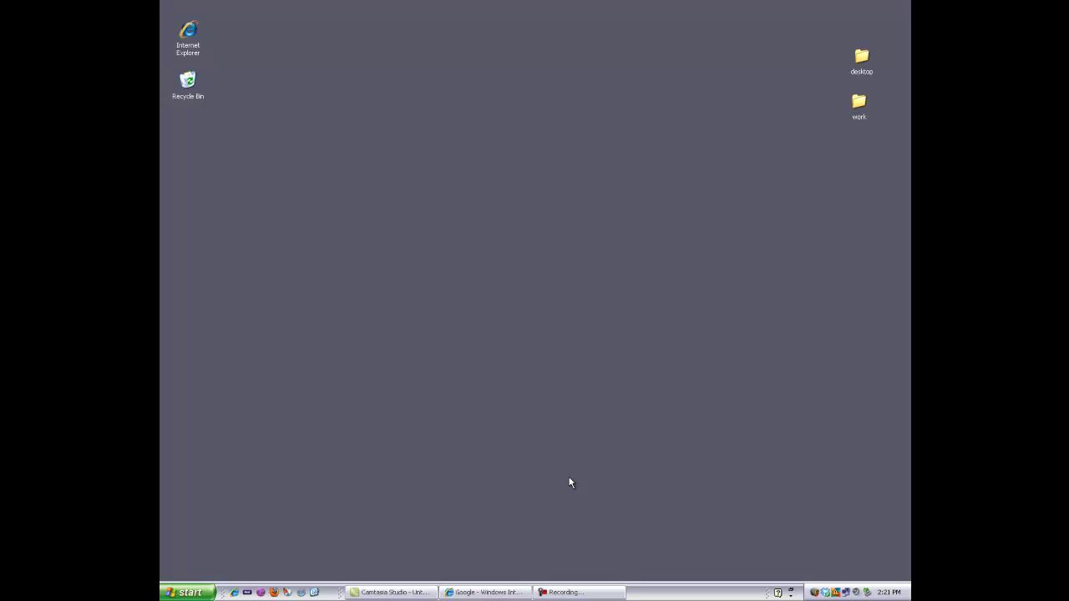
Navigate Start > All Programs > Accessories > System Tools to reach Scheduled Tasks.
left_click(197, 593)
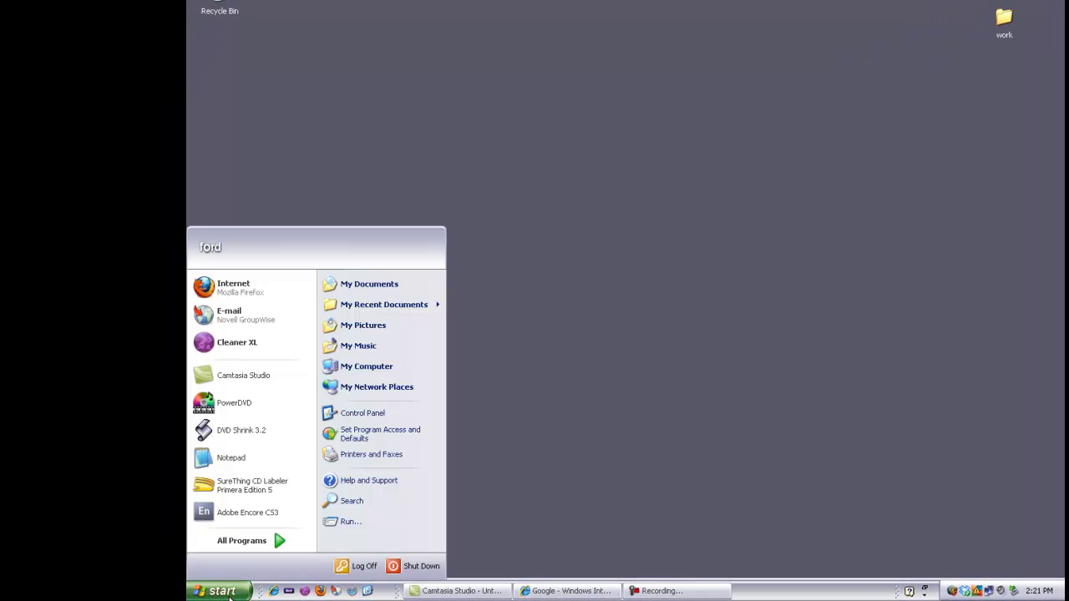
mouse_move(283, 542)
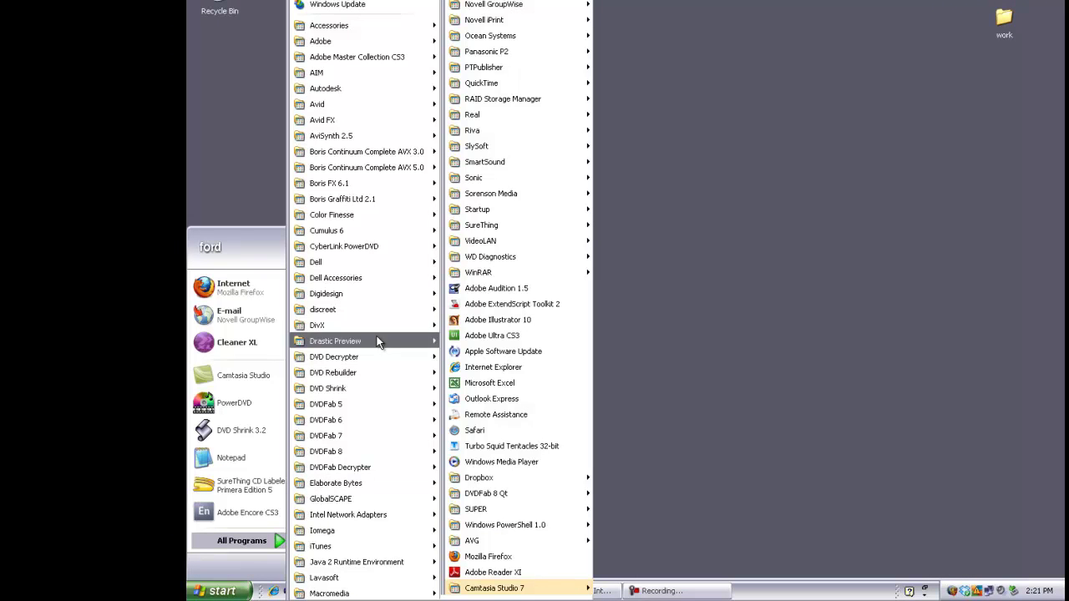
mouse_move(383, 24)
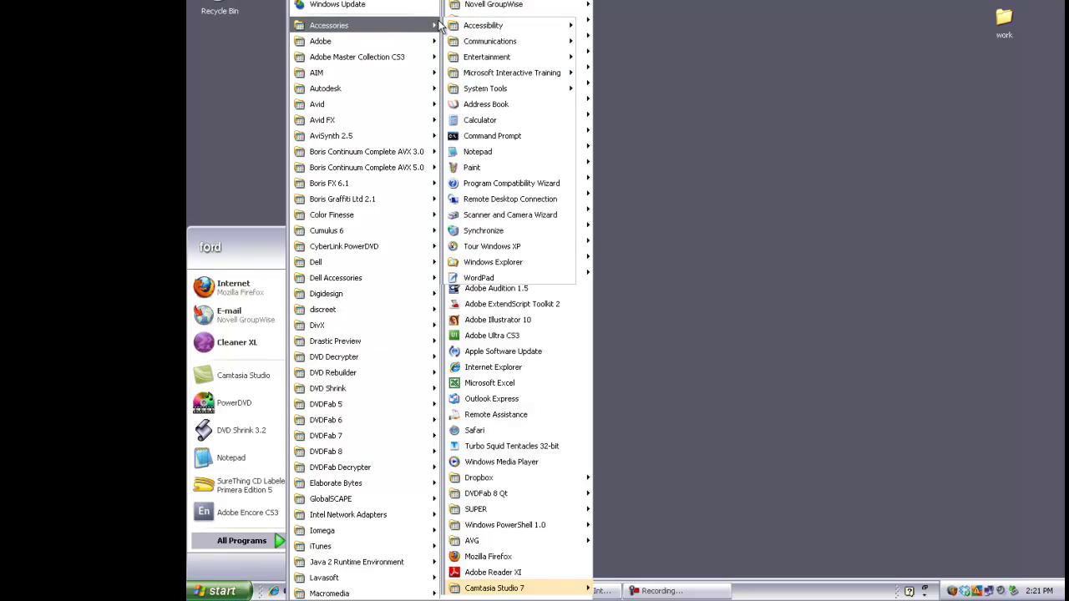
mouse_move(492, 90)
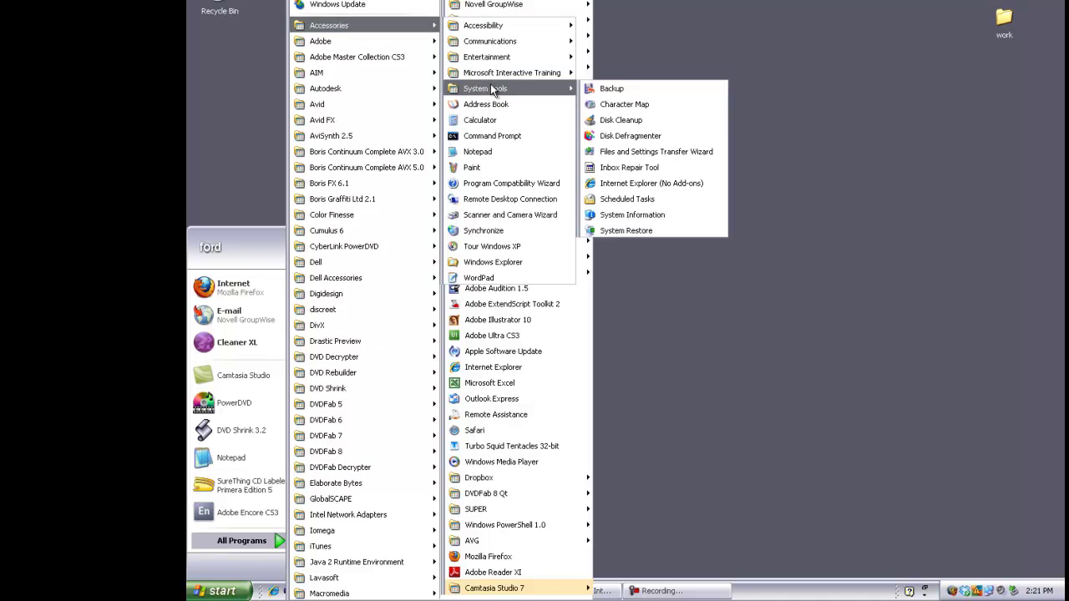
Open Scheduled Tasks, launch the Add Scheduled Task wizard, and pick Internet Explorer as the program.
left_click(685, 200)
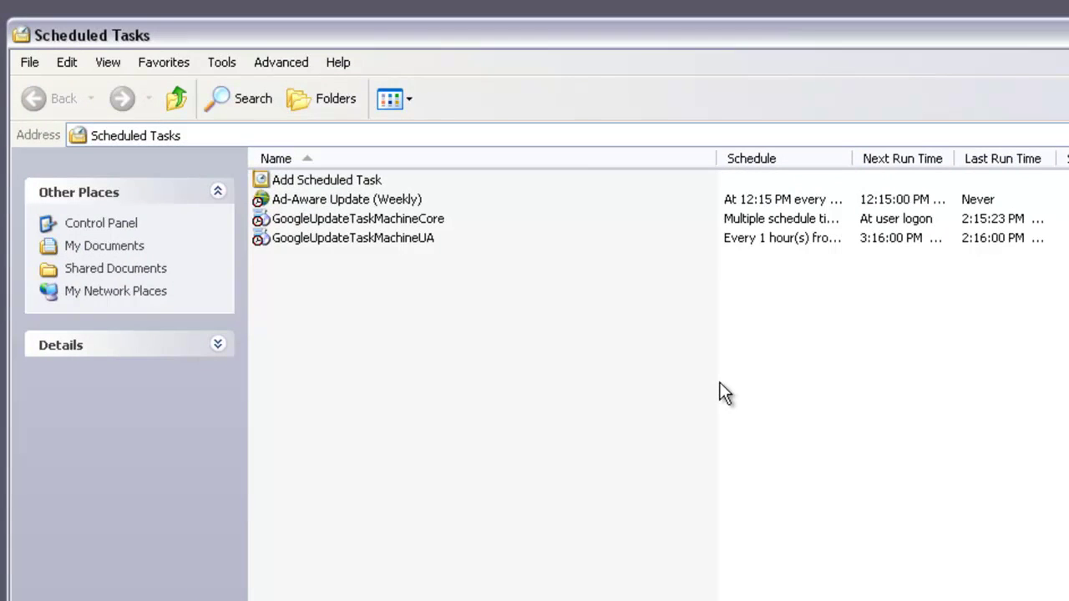
double_click(328, 183)
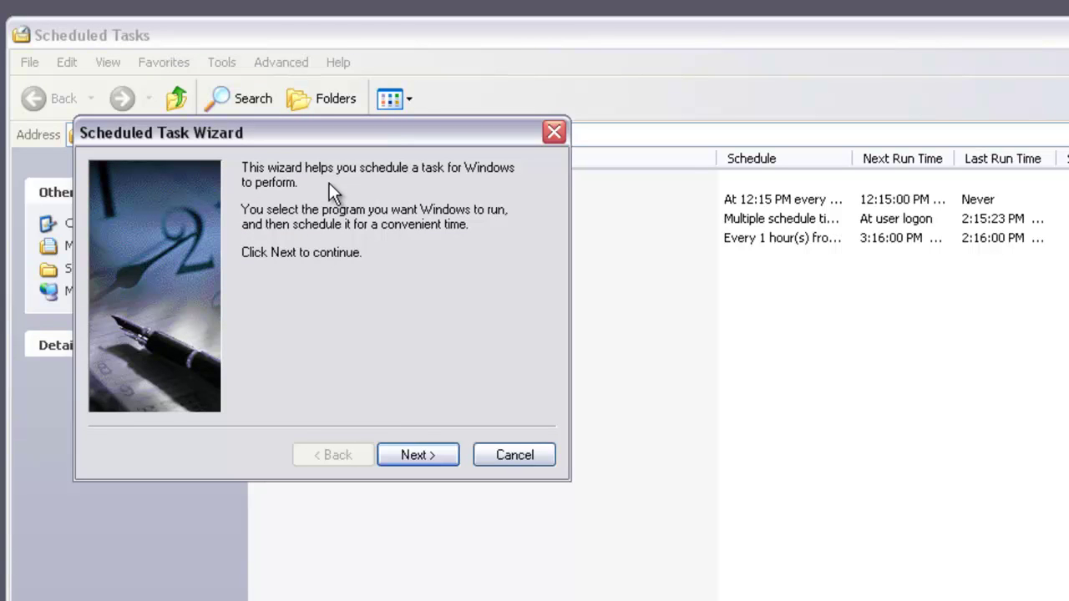
left_click(422, 453)
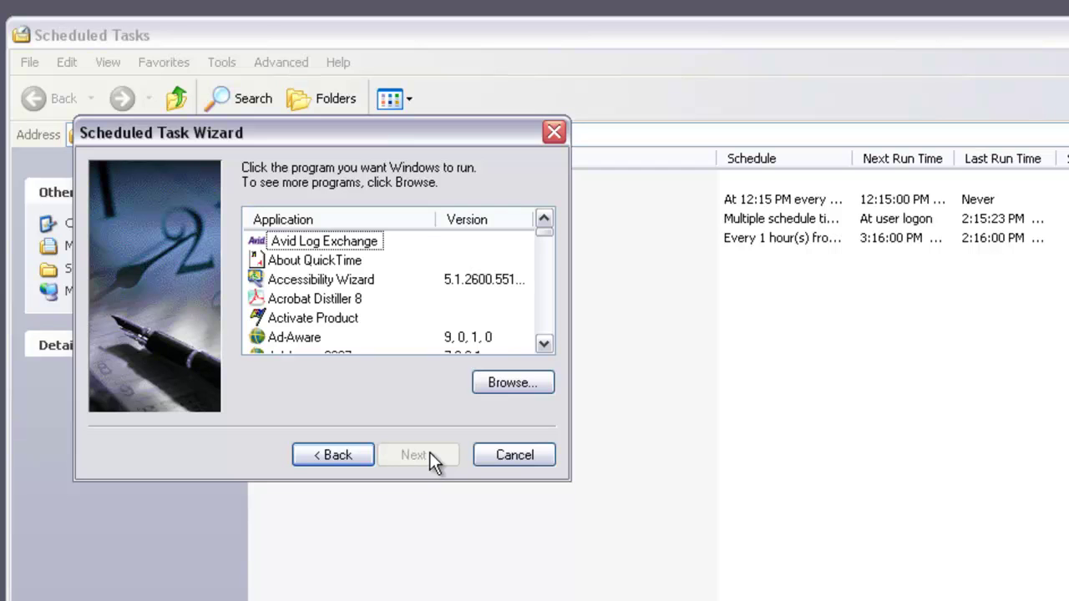
left_click_drag(546, 235, 547, 278)
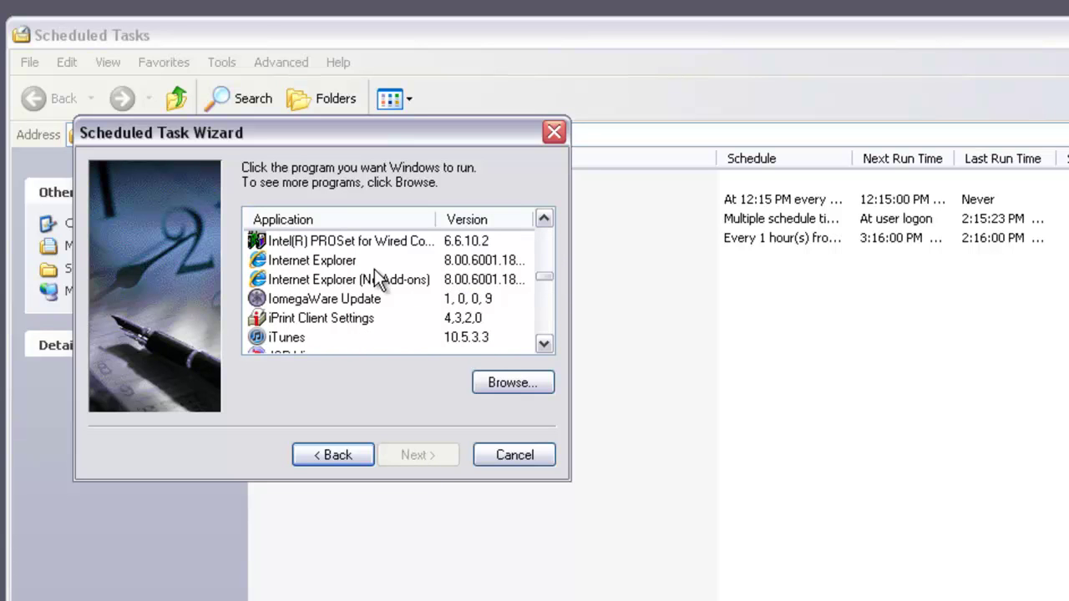
left_click(346, 260)
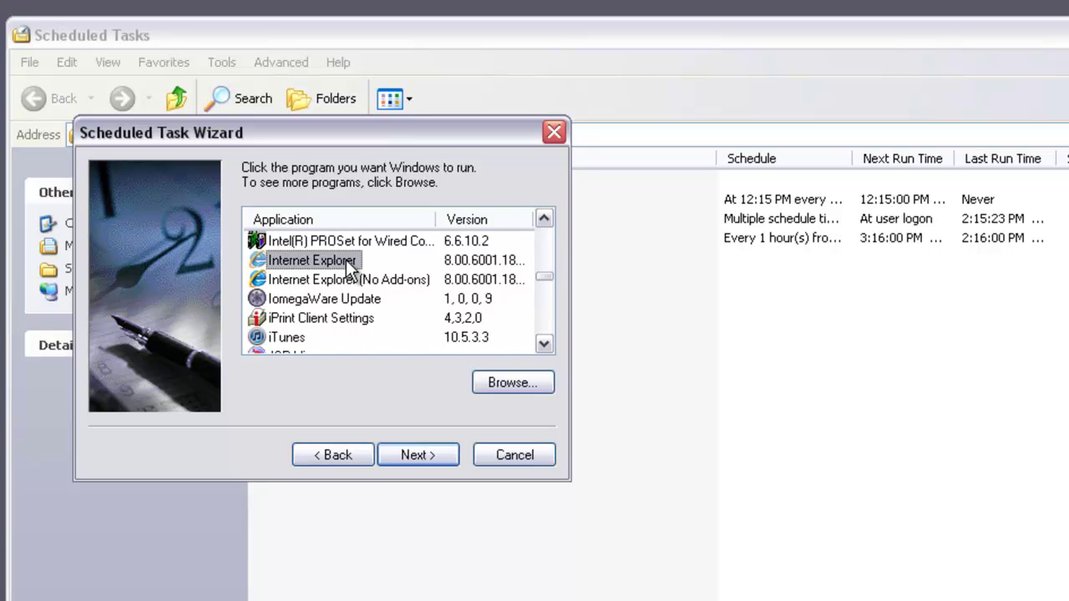
Name the task 'Timesheet' and schedule it daily on weekdays only at 3:00 PM.
left_click(443, 459)
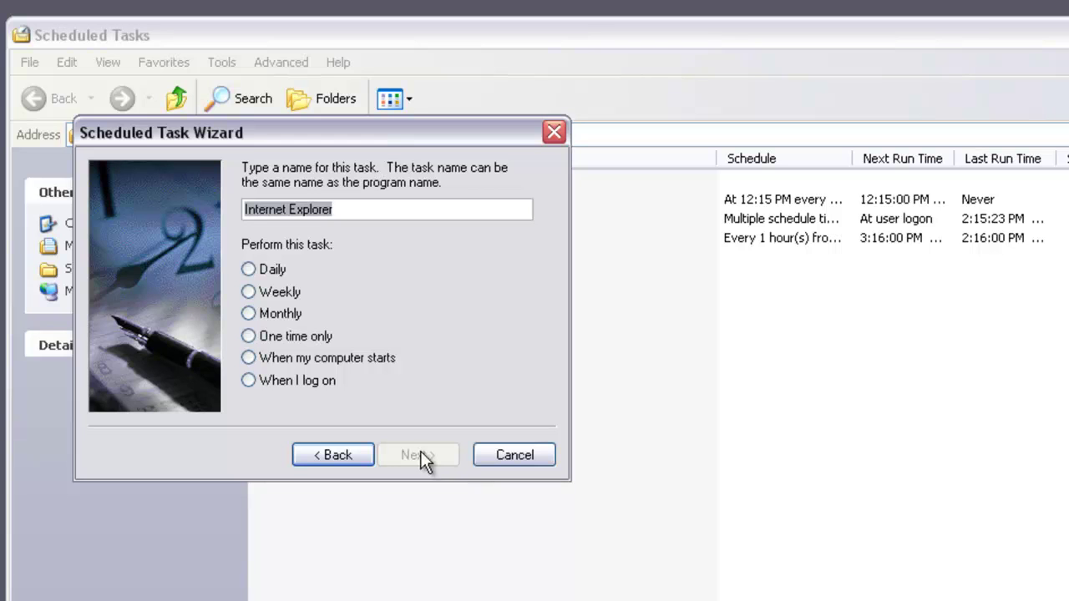
left_click(252, 266)
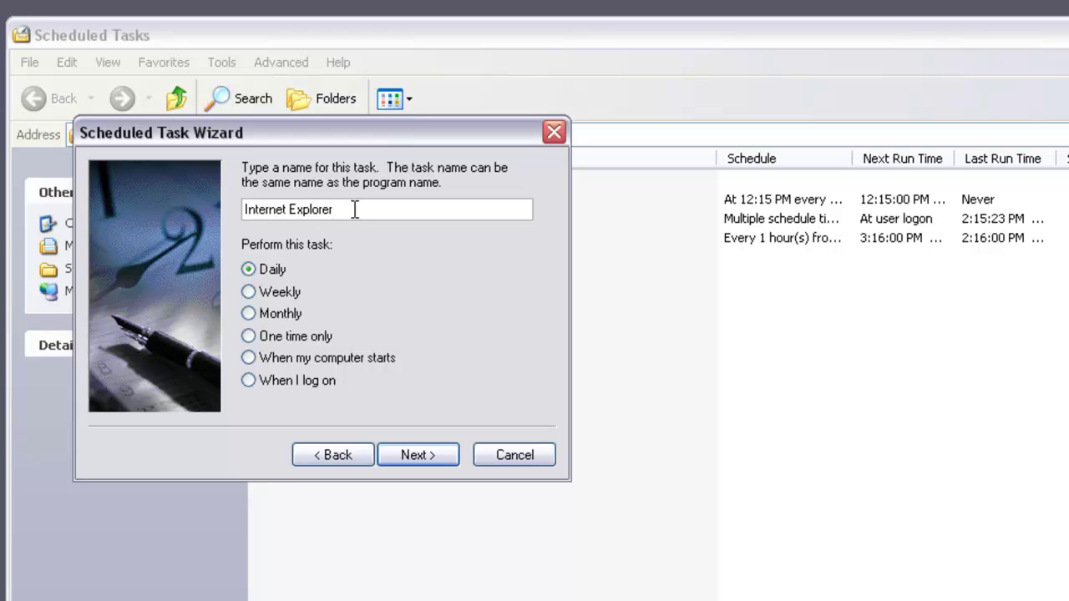
left_click_drag(370, 210, 193, 208)
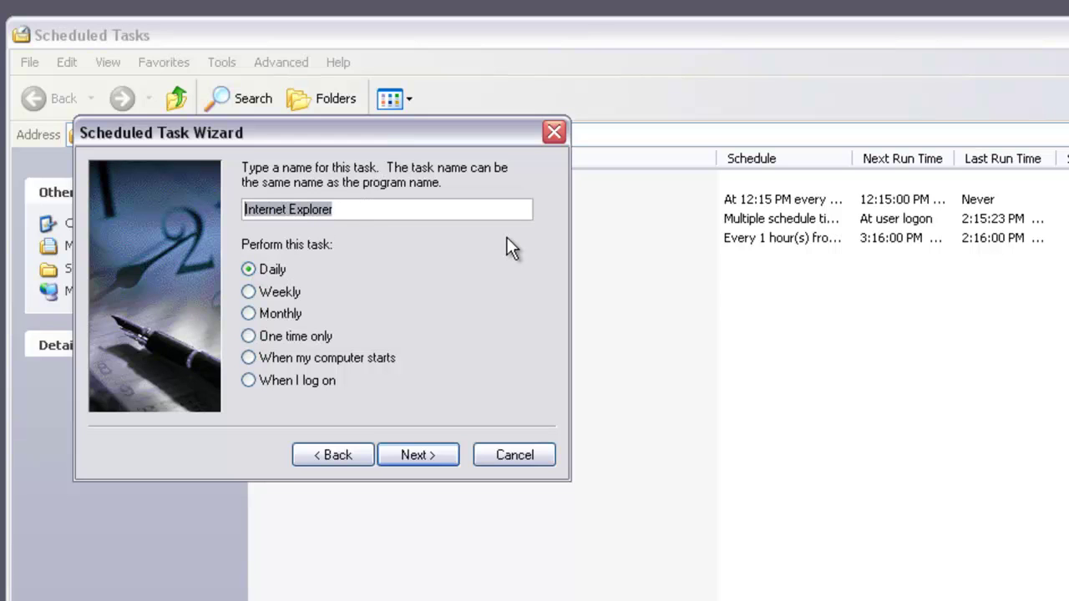
type("Timesheet")
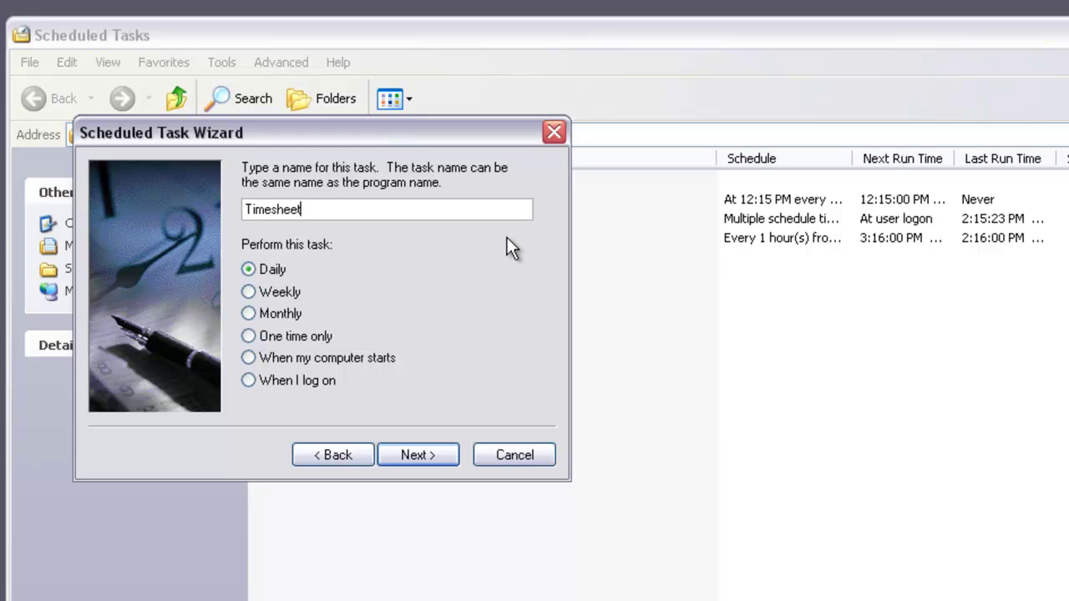
left_click(418, 455)
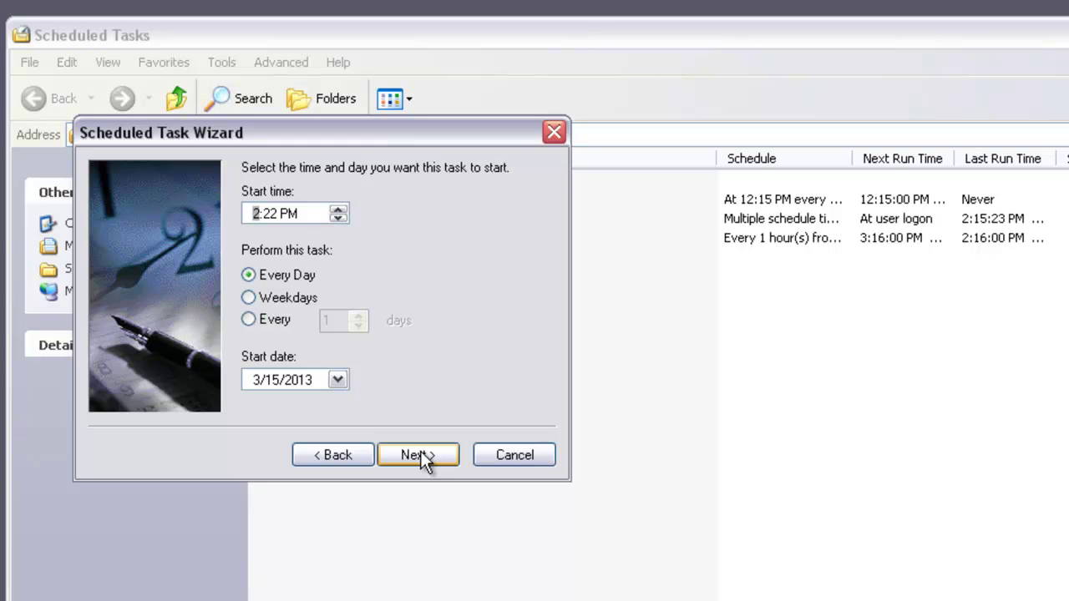
left_click(258, 298)
Enter and confirm the account password for the Timesheet task and reach the summary page.
left_click(404, 455)
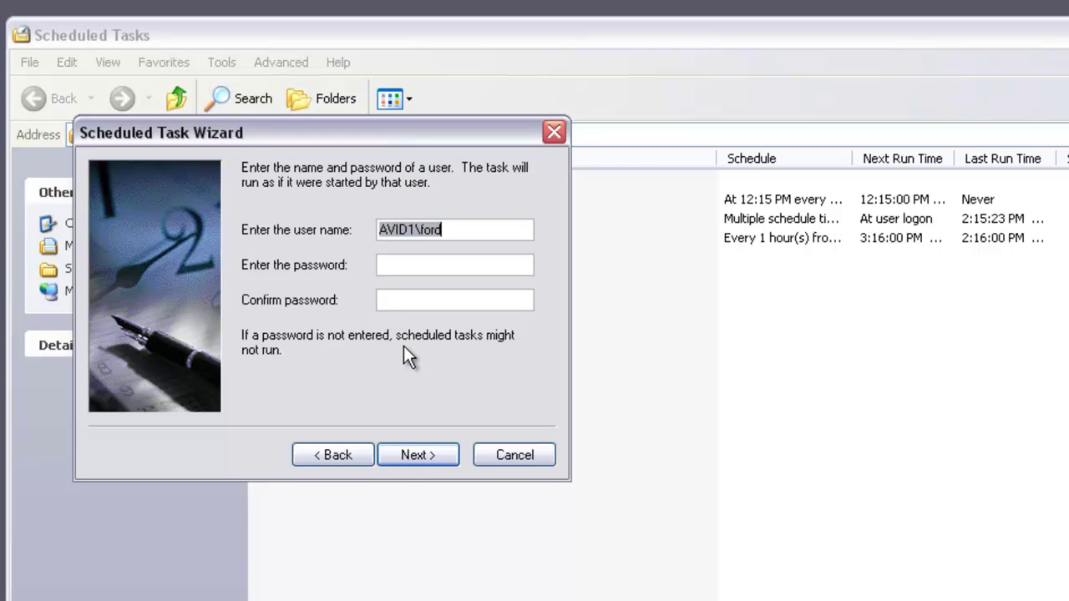
left_click(391, 265)
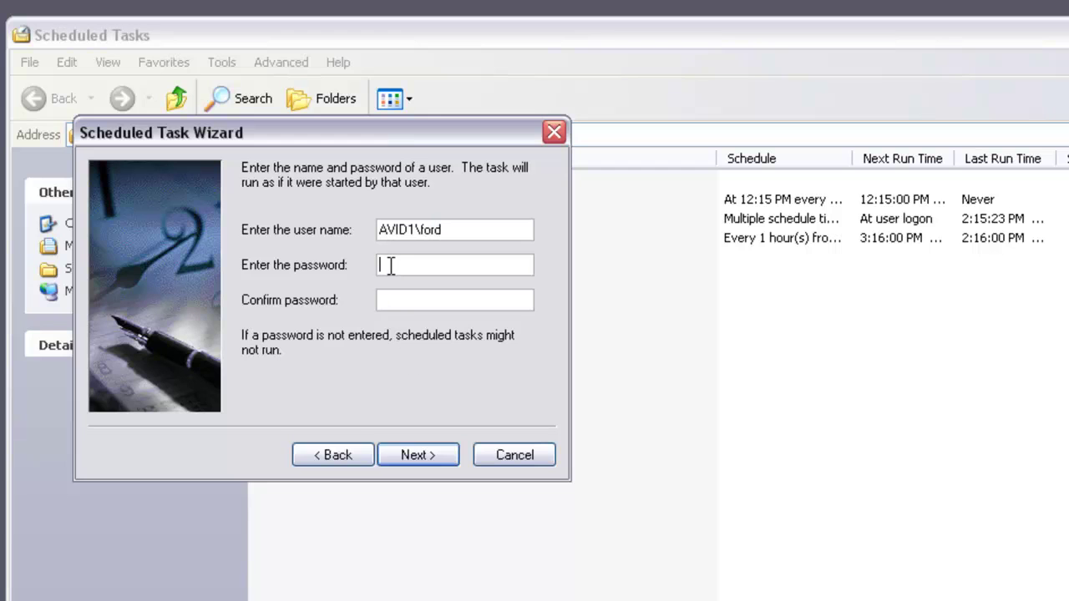
type("pa")
key("BackSpace")
key("BackSpace")
type("password1")
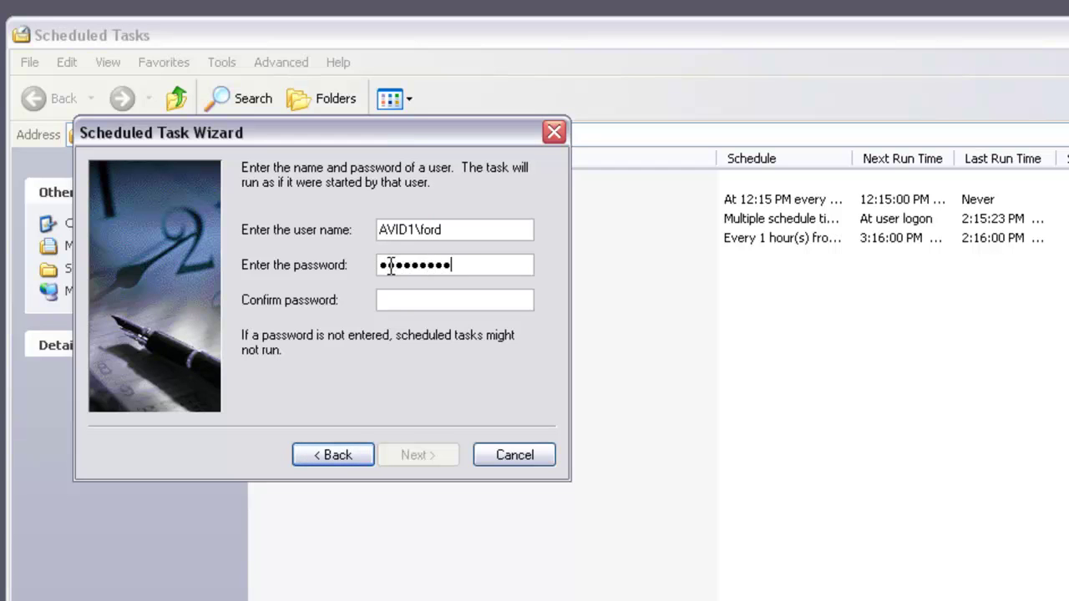
type("23")
key("Tab")
type("password123")
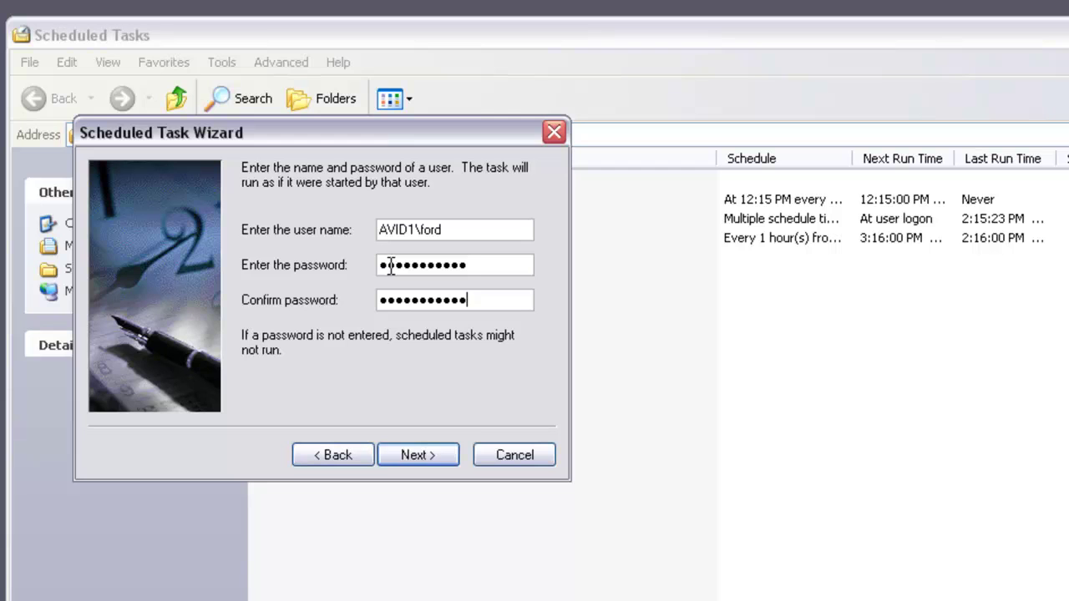
left_click(436, 452)
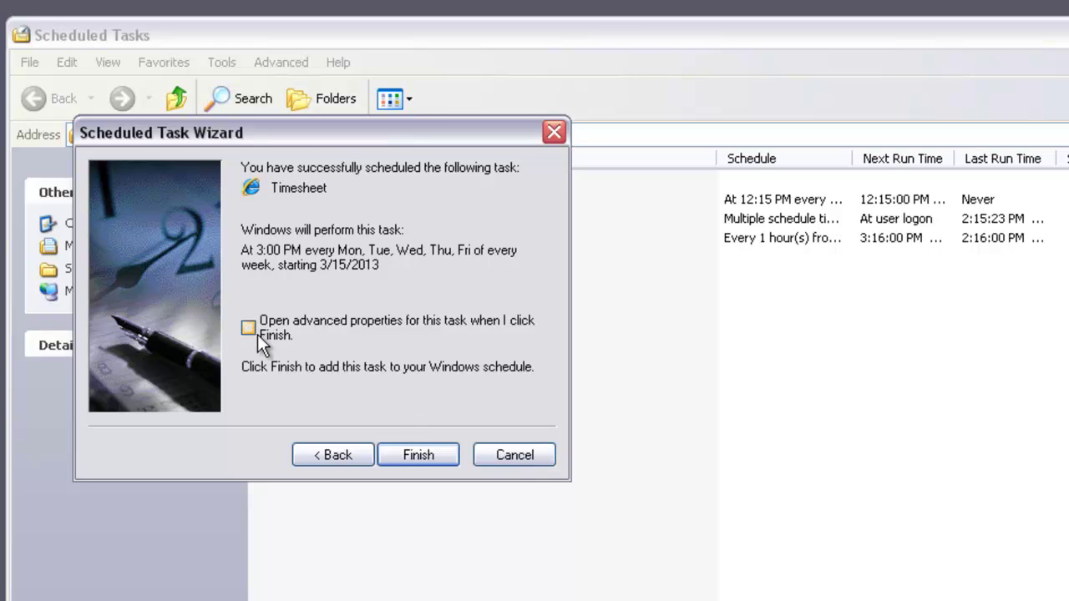
Finish the wizard to add Timesheet, and place the cursor after iexplore.exe in the Run field.
left_click(415, 456)
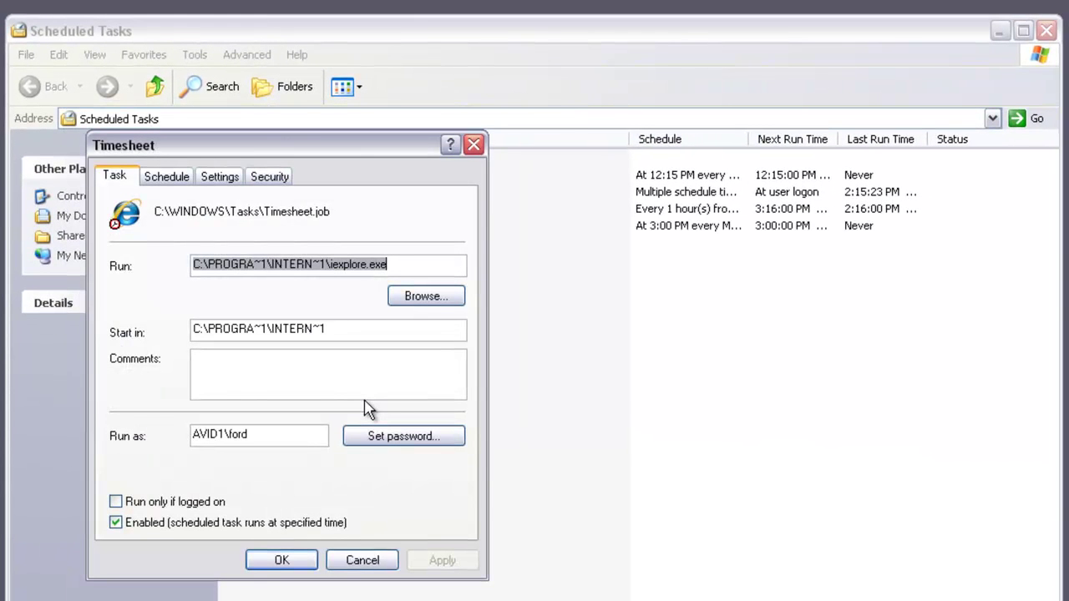
left_click(408, 265)
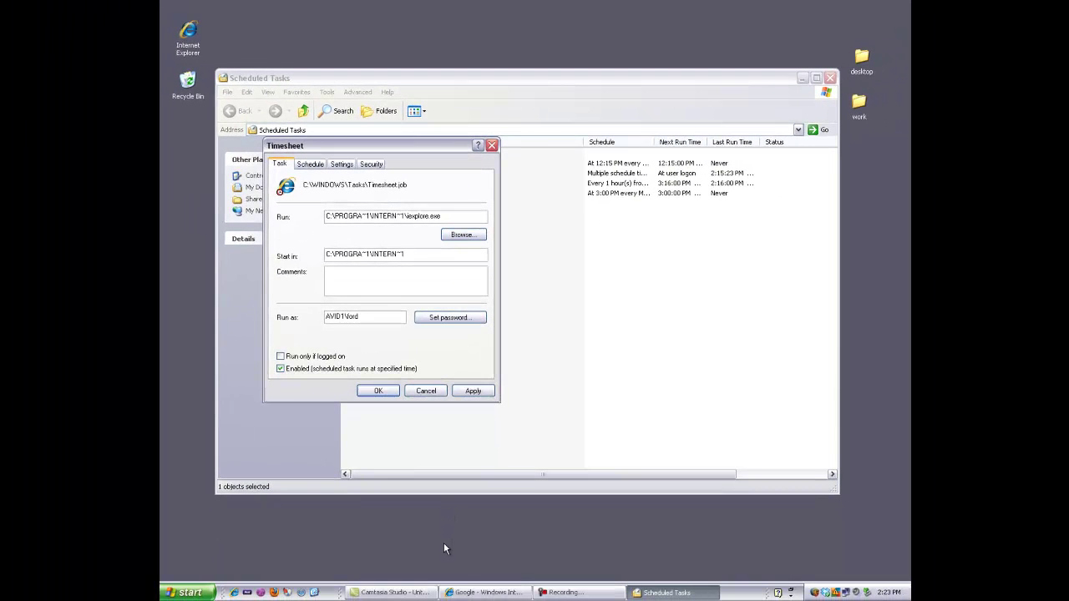
Load the 'Deltek Time & Expense - Login' favorite in Internet Explorer and copy its URL.
left_click(462, 594)
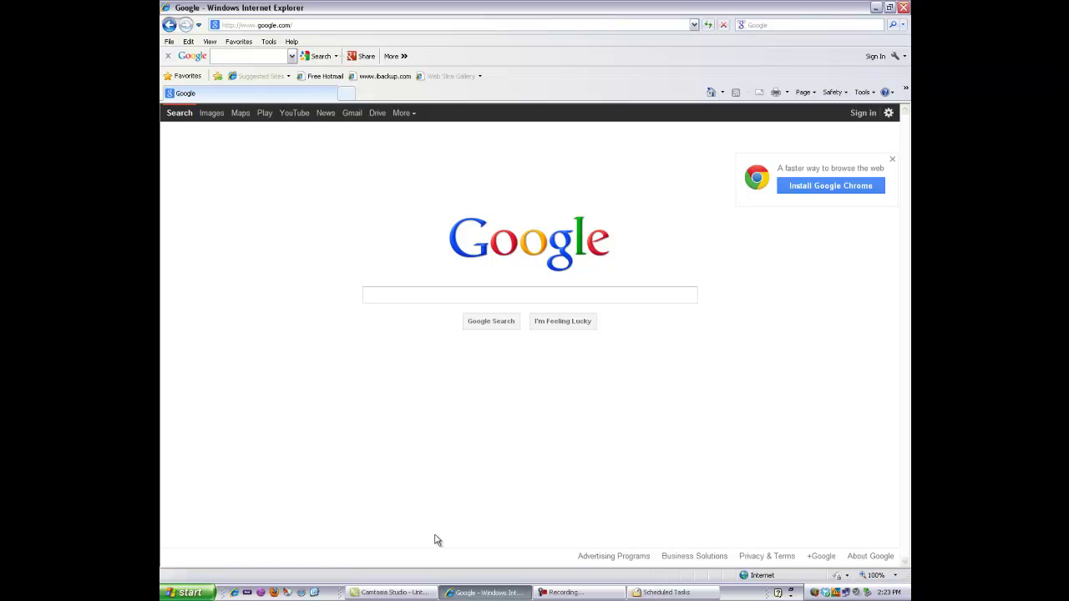
left_click(239, 42)
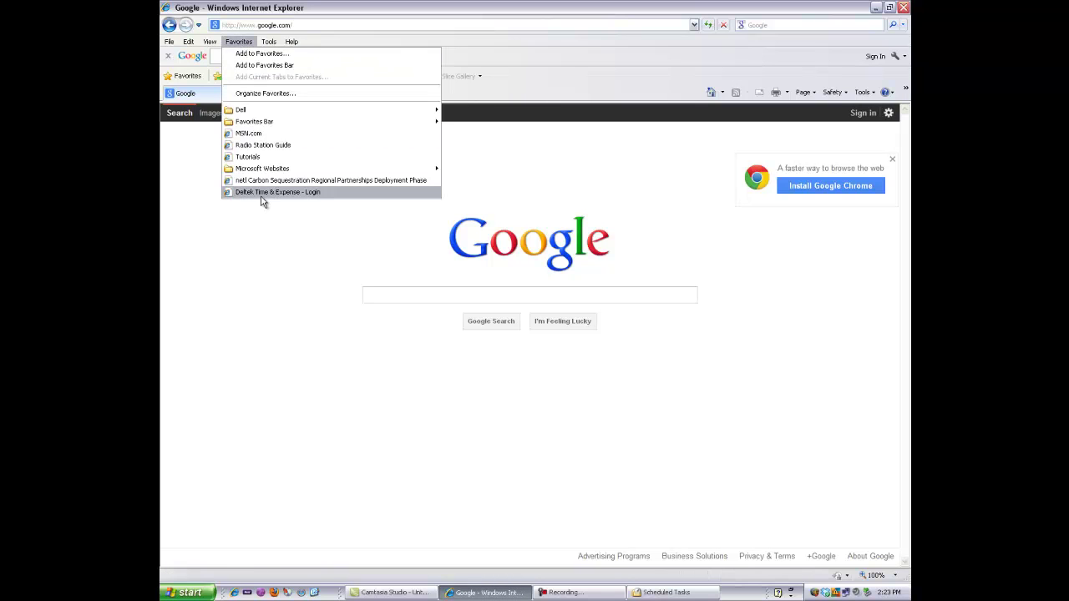
left_click(262, 192)
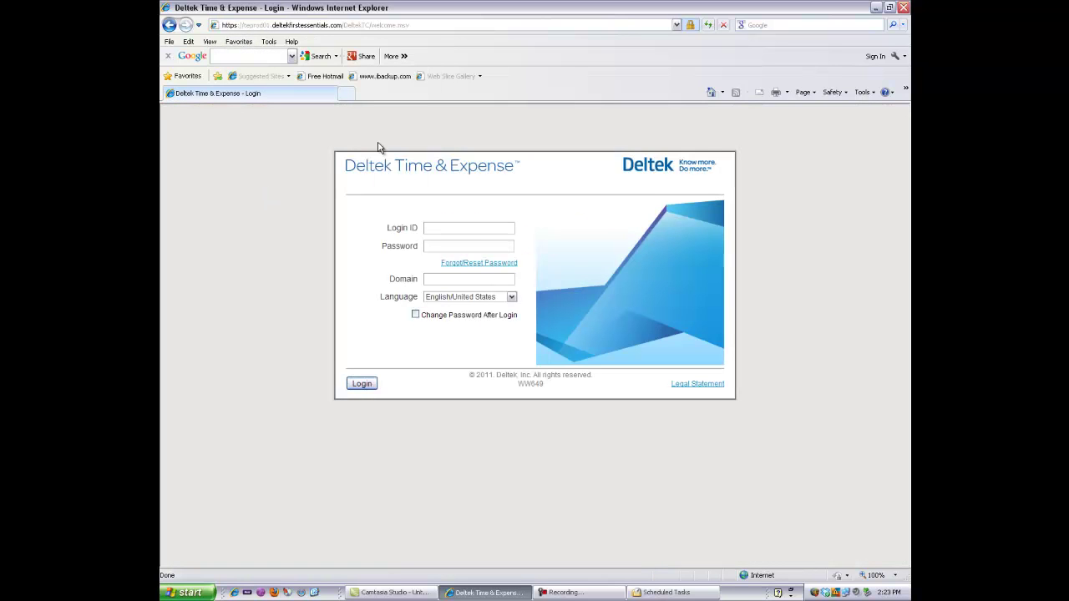
left_click(243, 25)
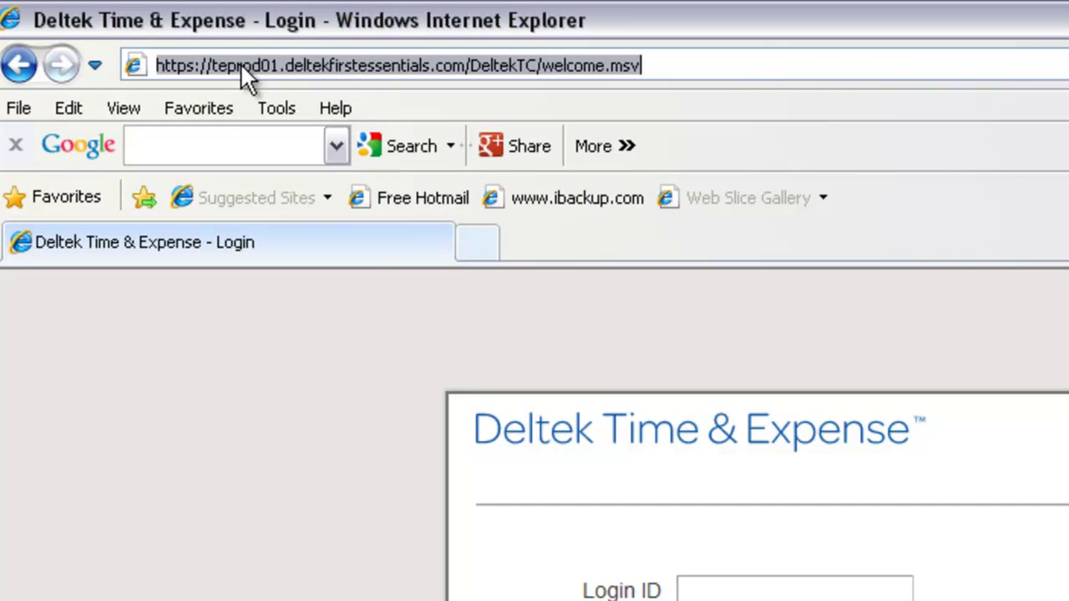
right_click(240, 66)
left_click(292, 141)
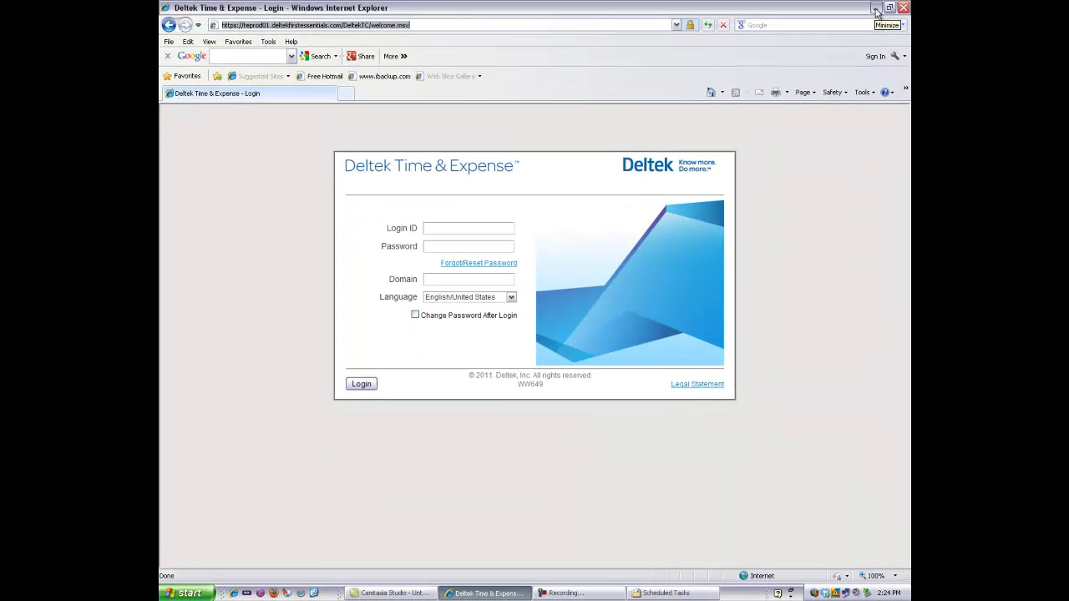
Append the copied Deltek login URL after iexplore.exe in the Run field and apply it.
left_click(876, 10)
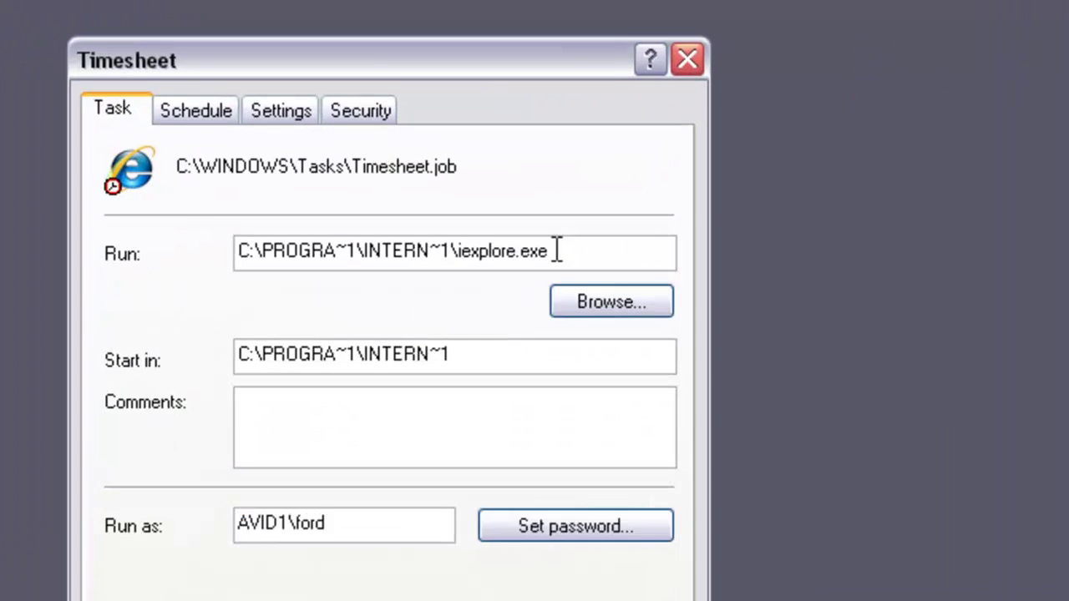
right_click(567, 253)
left_click(614, 365)
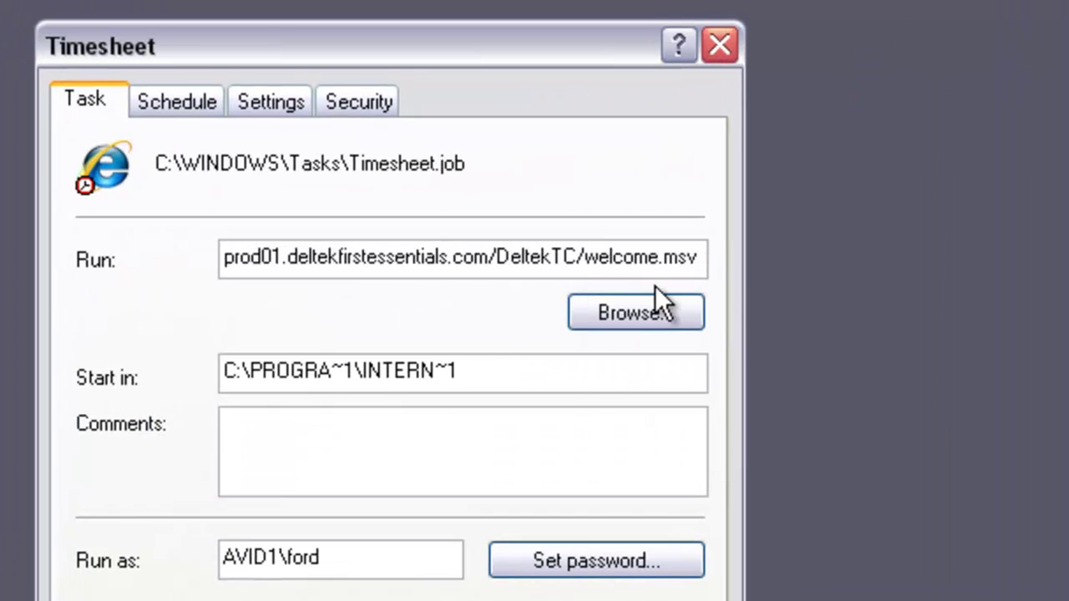
left_click_drag(699, 265, 573, 243)
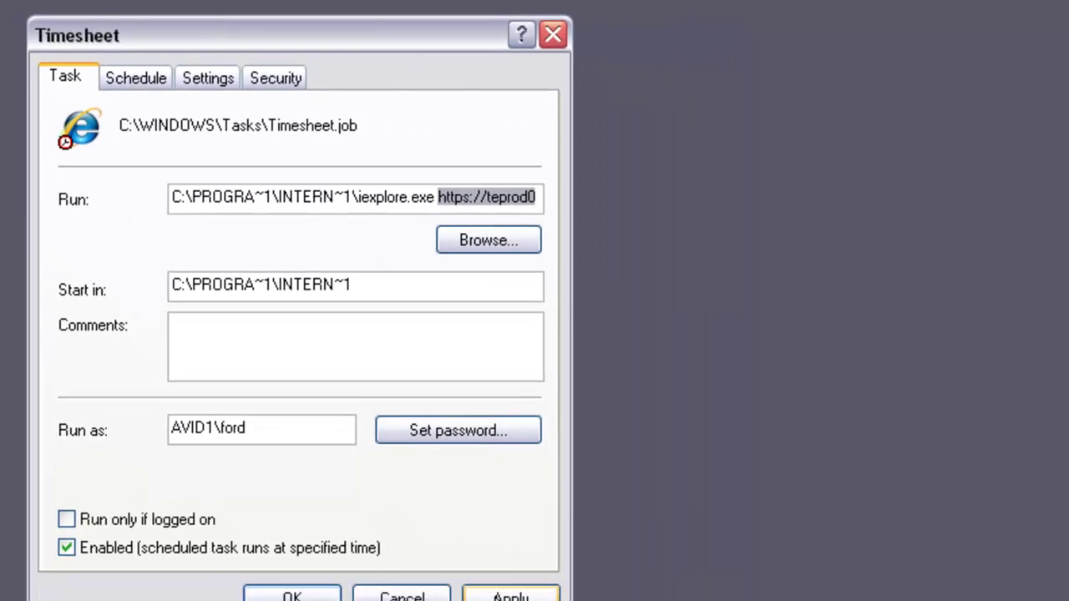
left_click(474, 569)
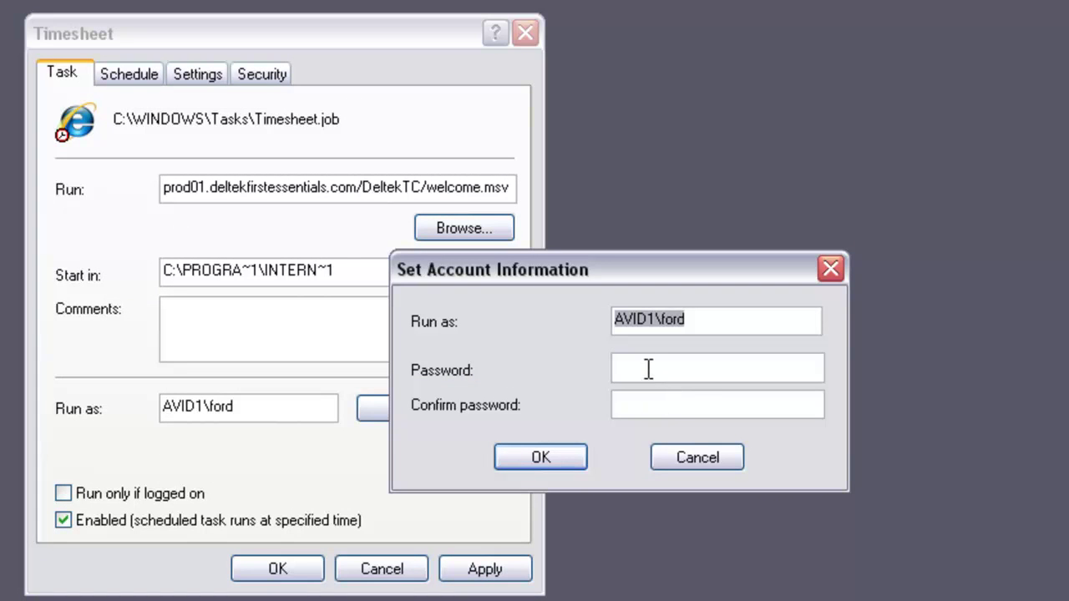
Re-enter and confirm the account password, then save the Timesheet properties.
left_click(645, 368)
type("pa")
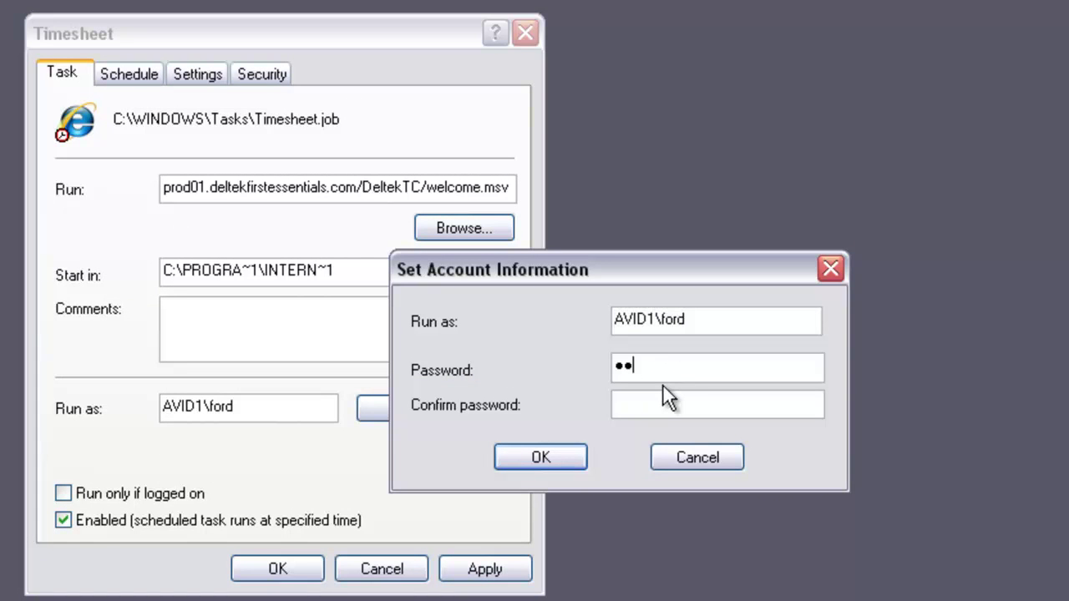
type("*****")
key("Tab")
type("******")
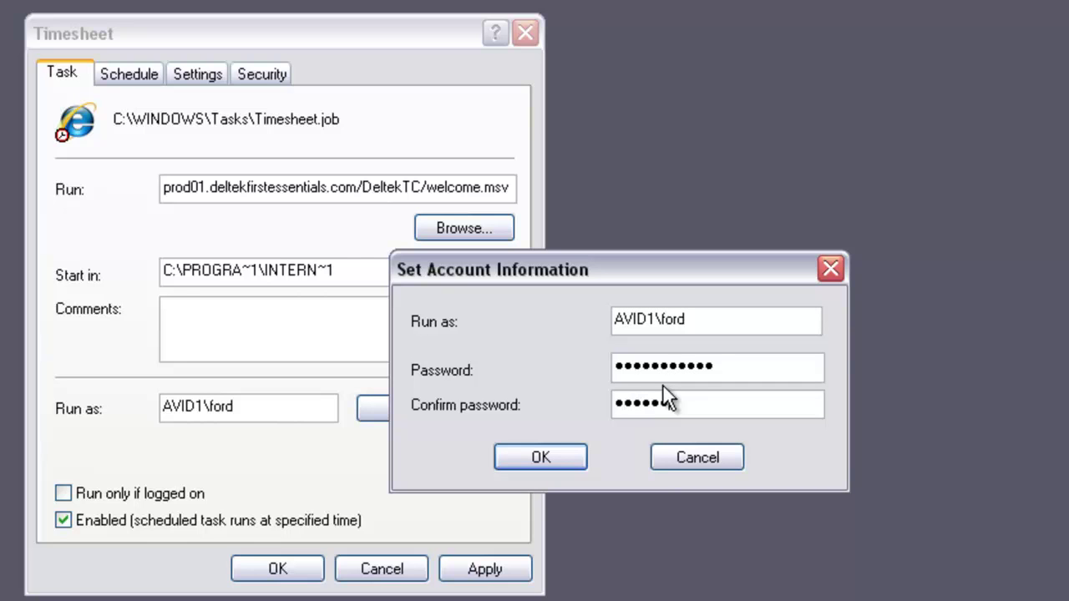
type("******")
left_click(550, 450)
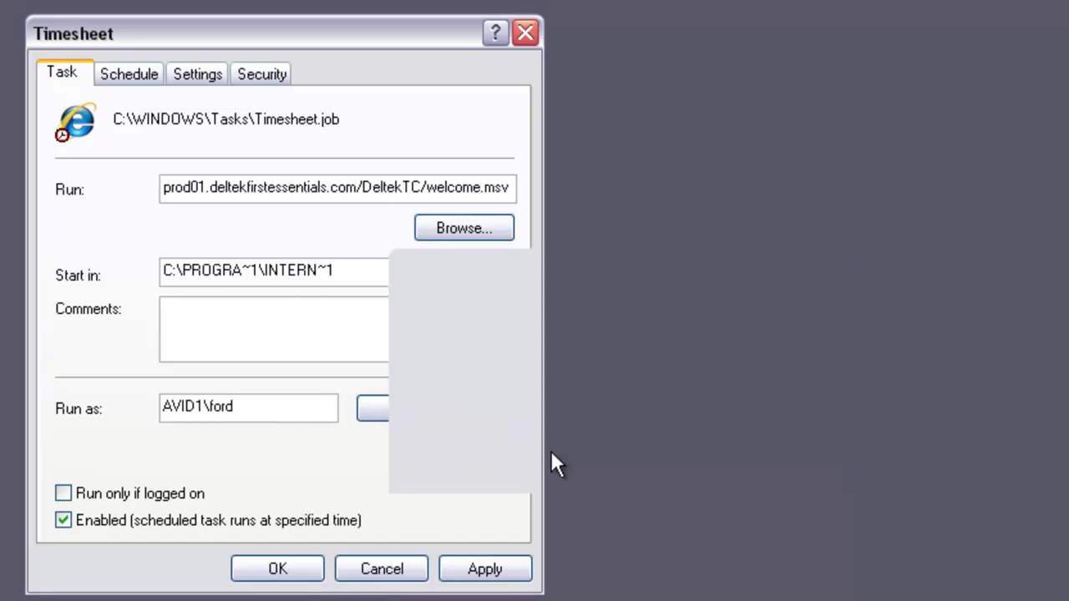
left_click(283, 571)
Run the Timesheet task immediately from the Scheduled Tasks list to test it.
left_click(667, 592)
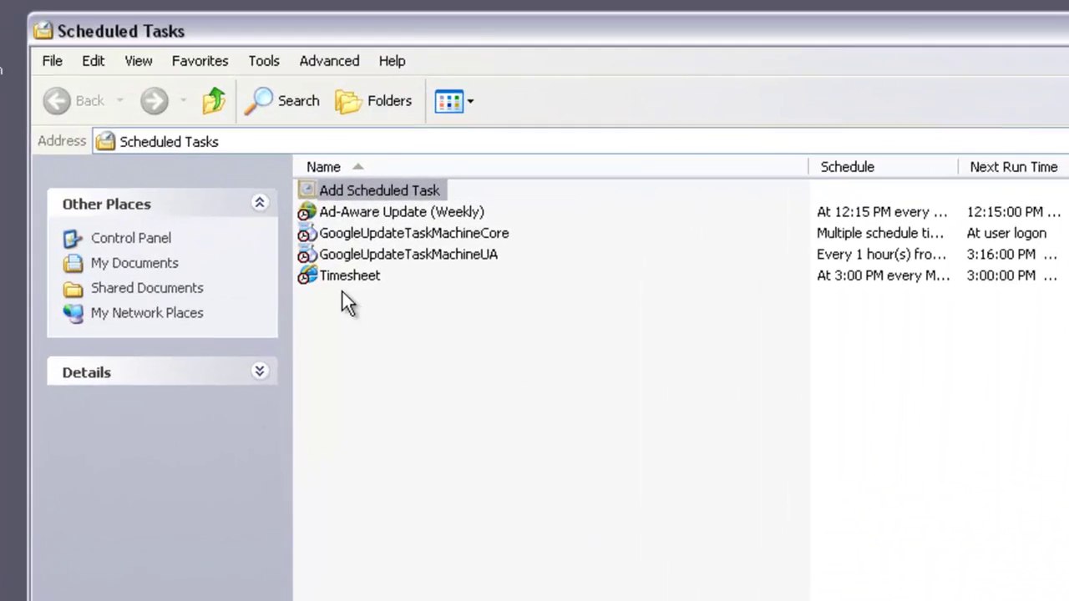
right_click(362, 202)
left_click(376, 306)
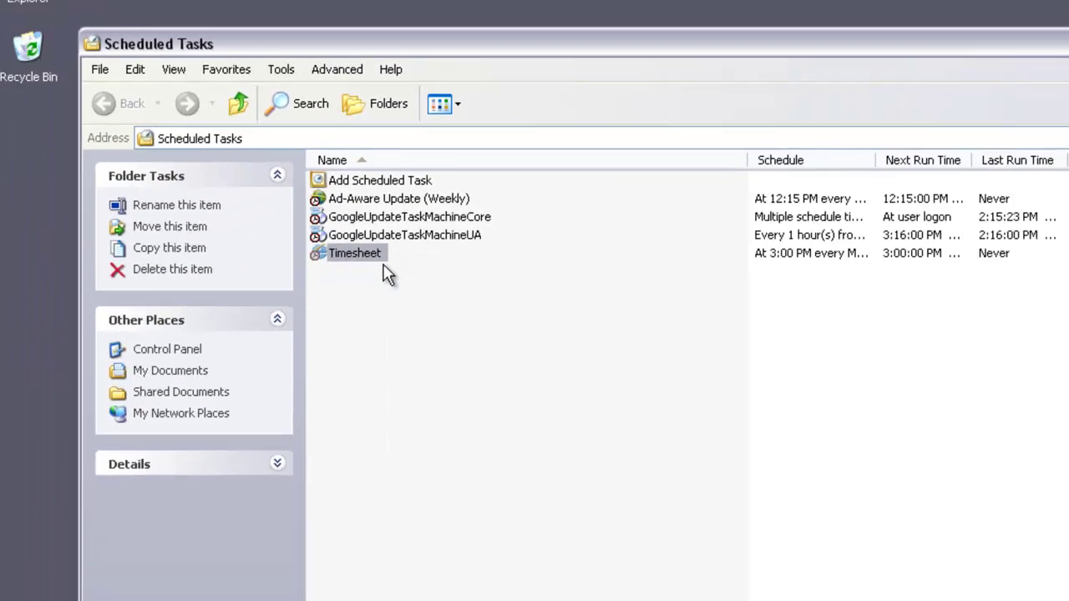